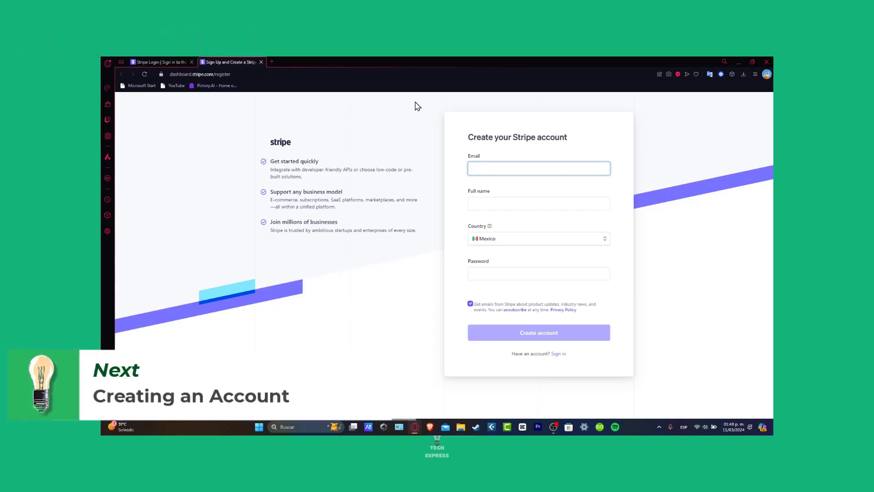
Step: Look over the Stripe account registration form, including the full name and country fields
left_click(538, 200)
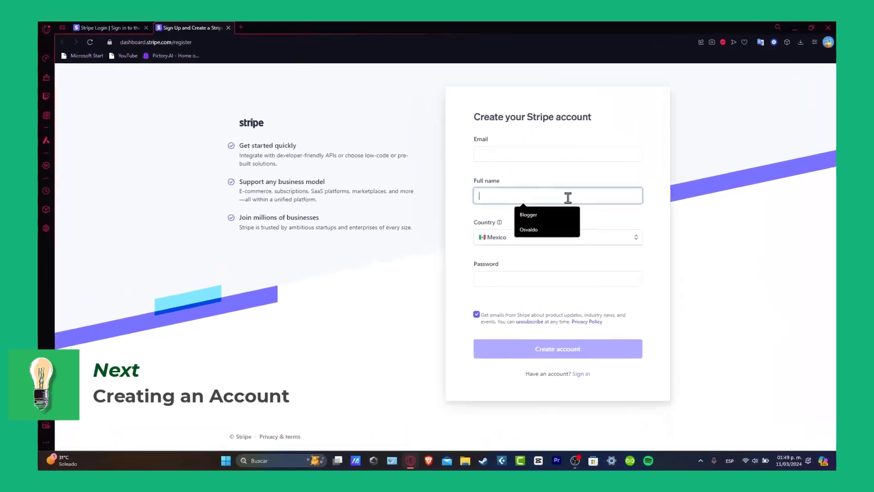
left_click(624, 231)
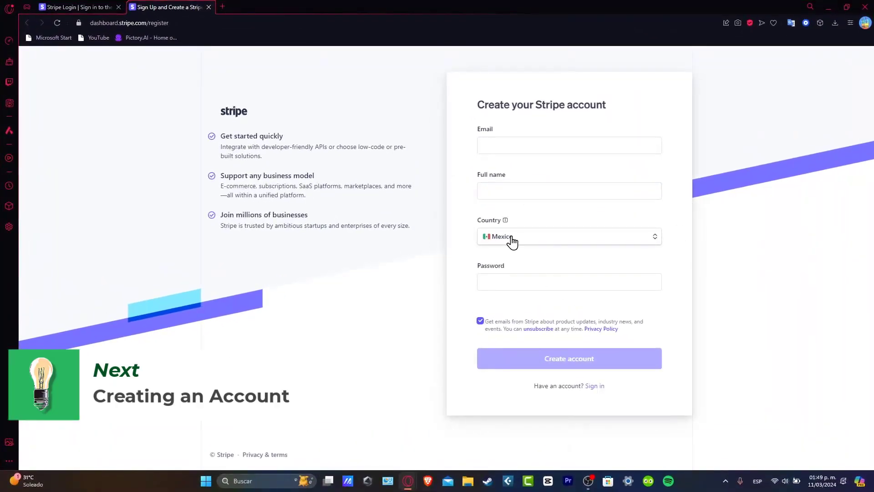
mouse_move(506, 222)
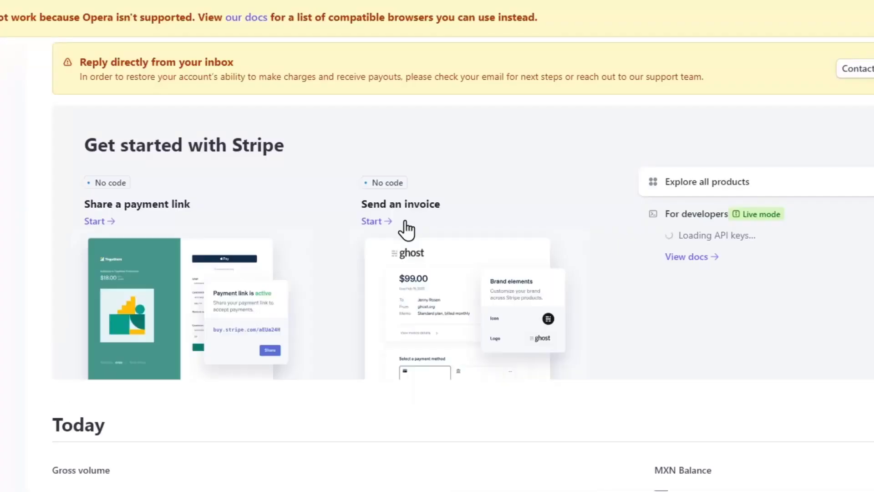
Step: Look over the dashboard home page and the support contact page, and return to the dashboard
scroll(645, 242, "down", 4)
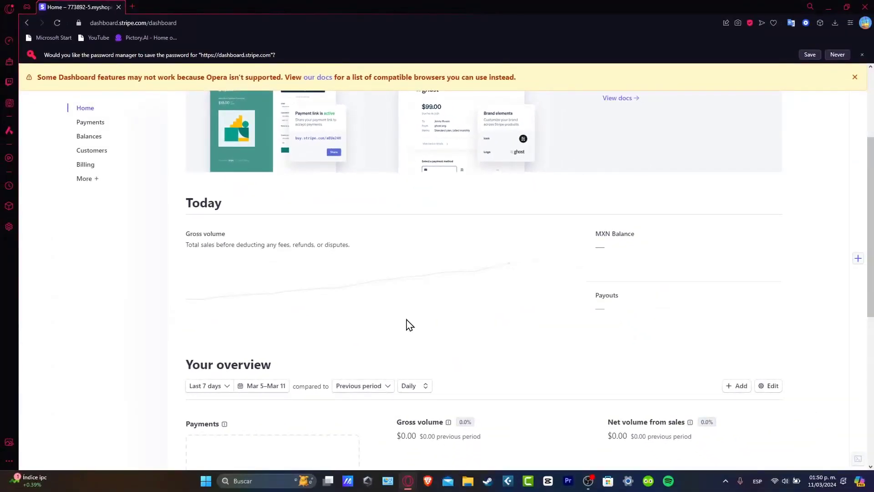
scroll(396, 333, "up", 3)
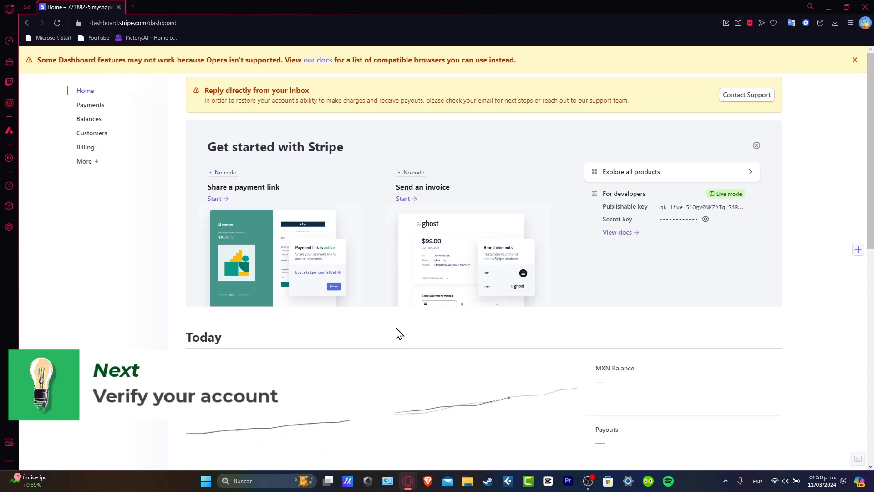
left_click(759, 97)
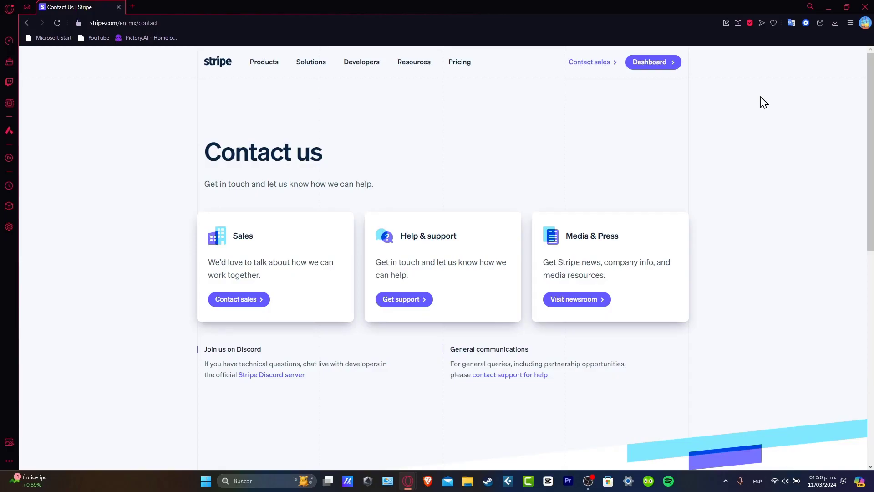
left_click(637, 64)
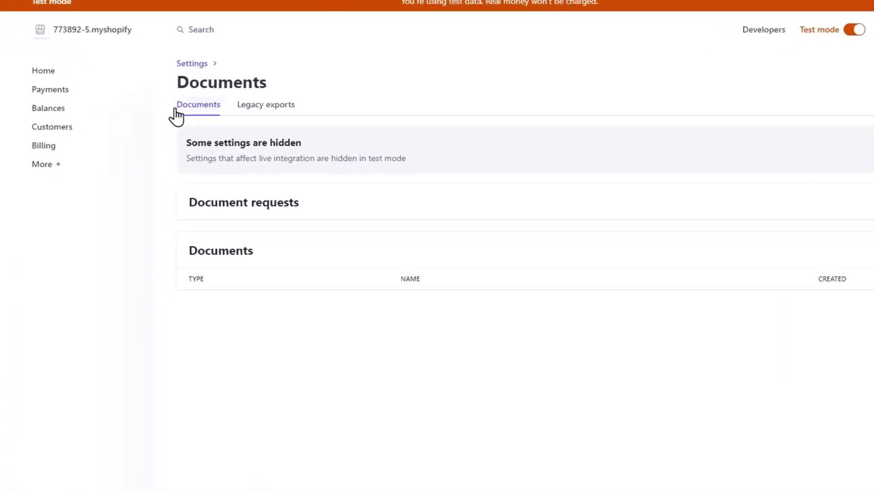
Step: Open the Payments page, review the ways to collect payments, and start creating a payment link
left_click(72, 91)
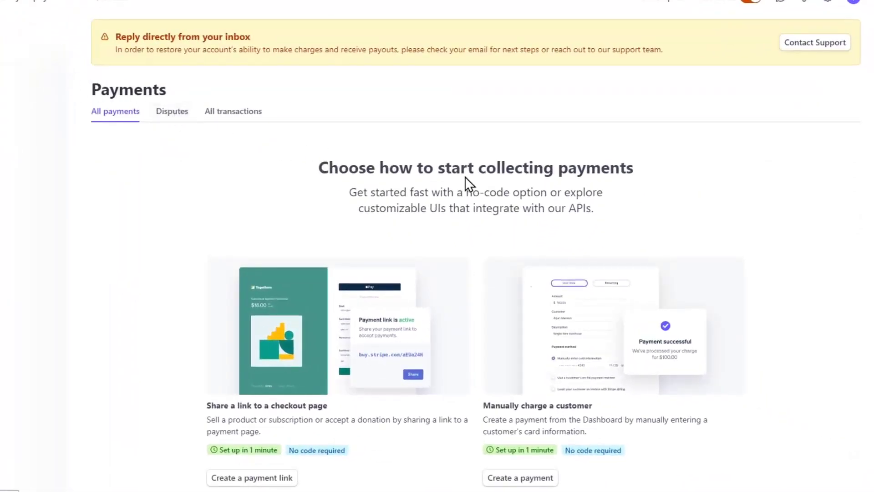
left_click_drag(461, 173, 645, 177)
scroll(760, 192, "down", 4)
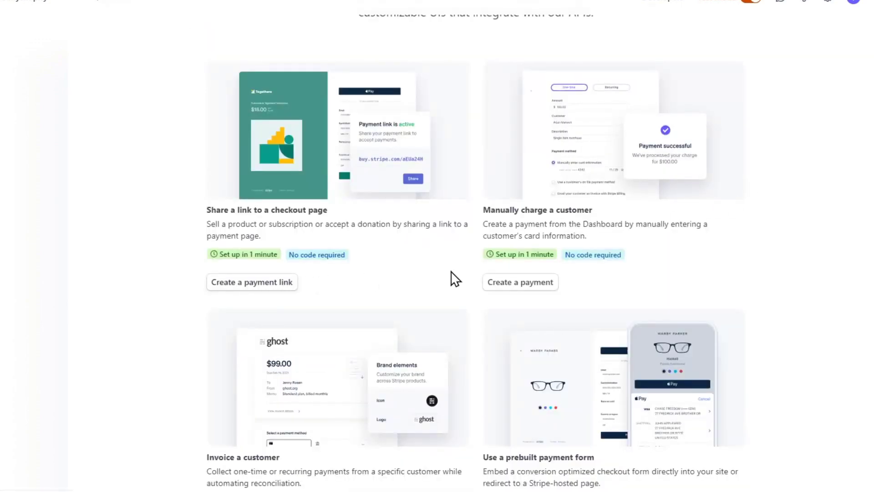
scroll(652, 200, "down", 4)
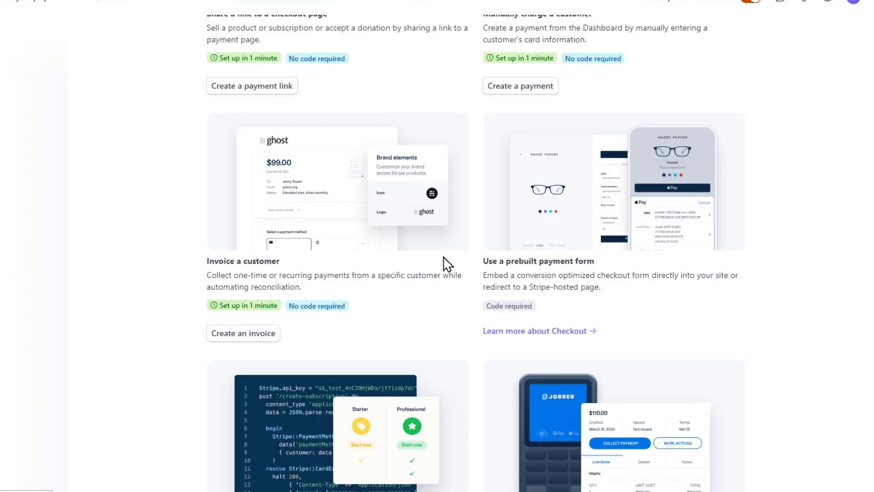
left_click_drag(553, 261, 621, 272)
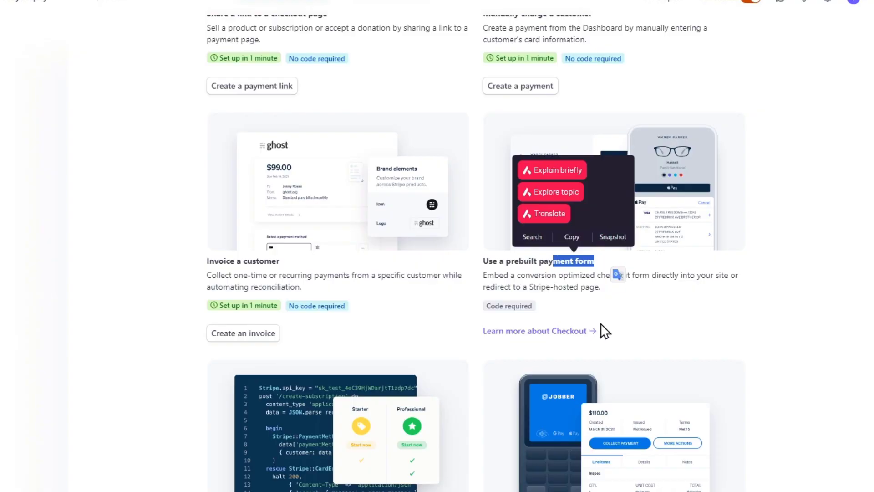
scroll(601, 324, "down", 3)
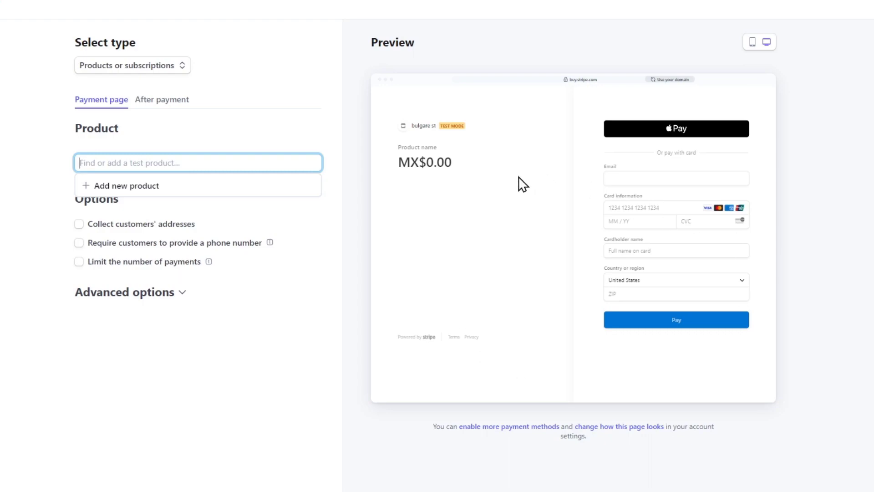
Step: Add a new one-time product named Example Product with an image, priced 12.00 USD and described as "This is an example of the description of a product."
left_click(154, 186)
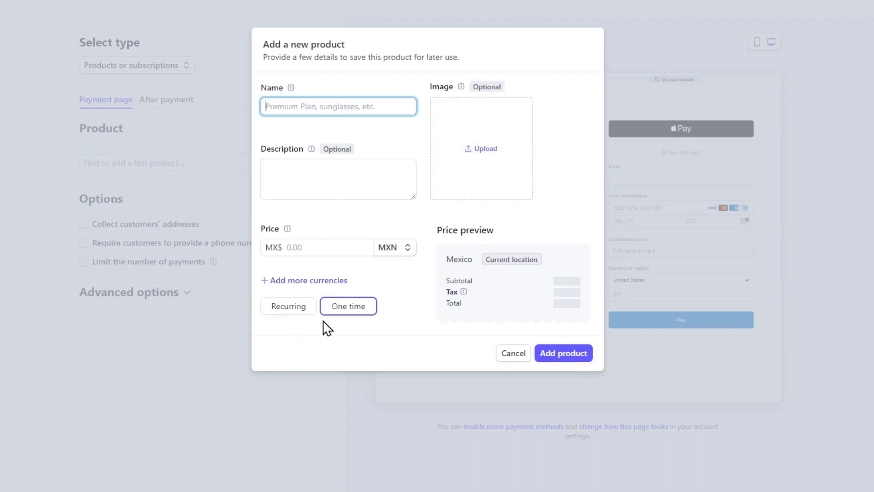
left_click(293, 309)
left_click(361, 302)
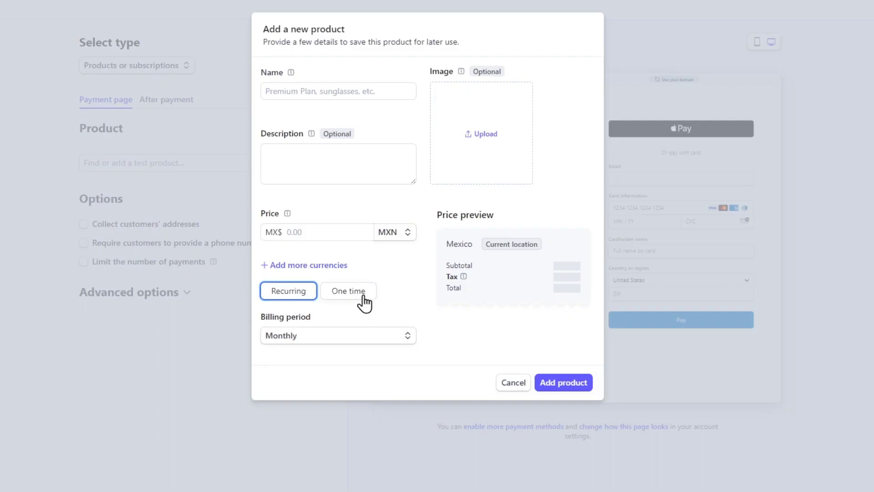
left_click(374, 100)
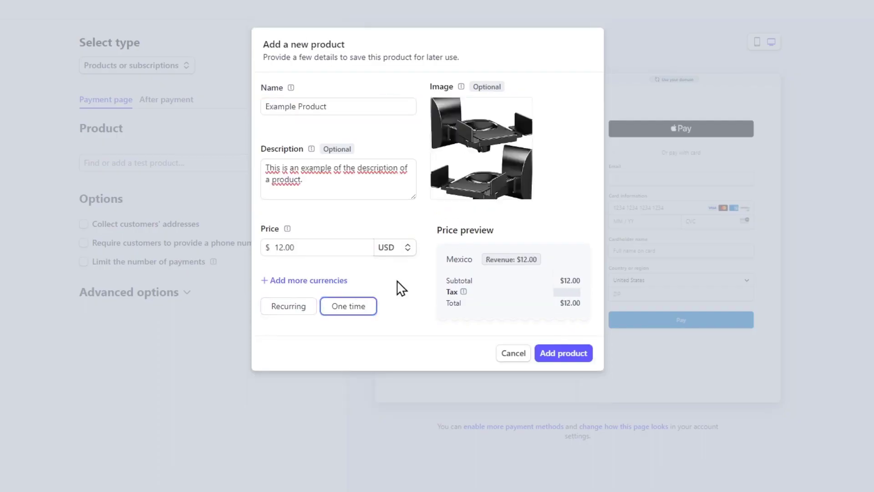
left_click(582, 354)
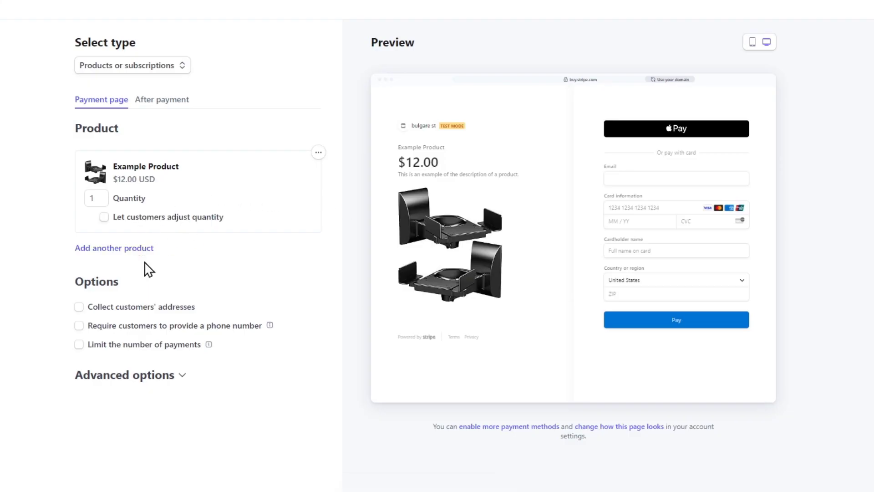
Step: Set the payment page to collect customers' billing addresses and allow promotion codes
left_click(109, 312)
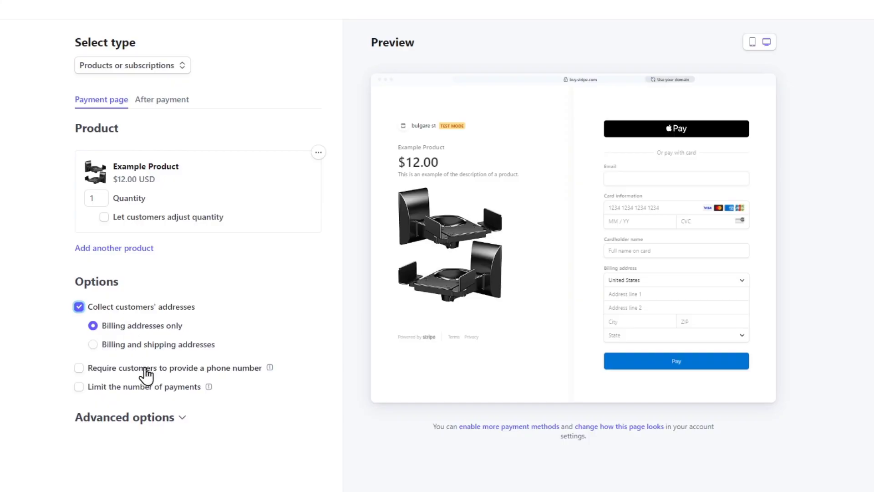
left_click(175, 418)
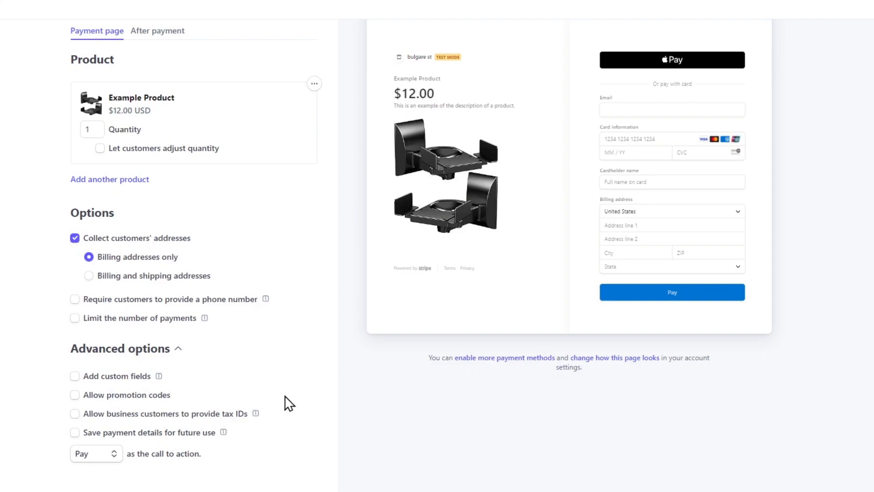
left_click(150, 403)
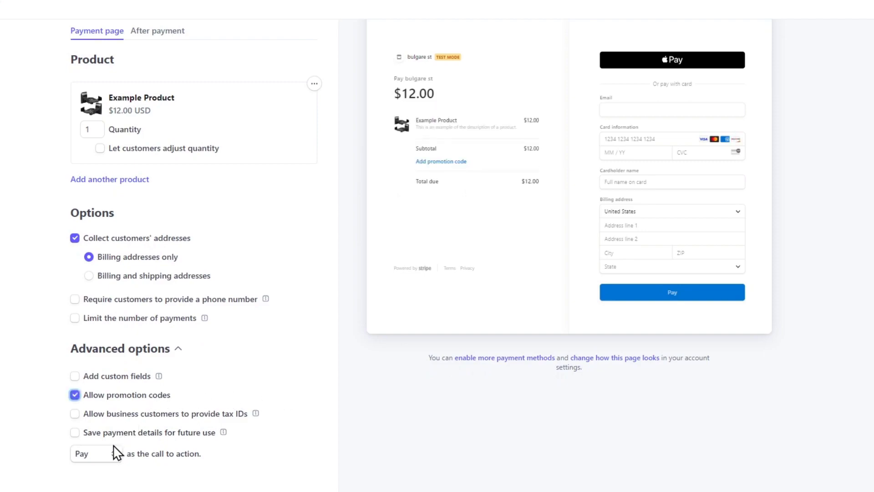
scroll(201, 397, "up", 2)
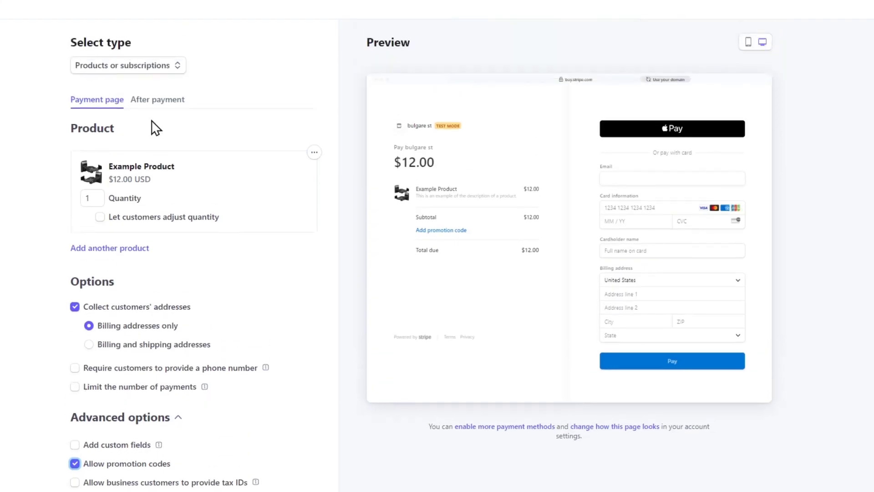
Step: Enable a post-payment invoice PDF, check its preview, and create the payment link
left_click(155, 108)
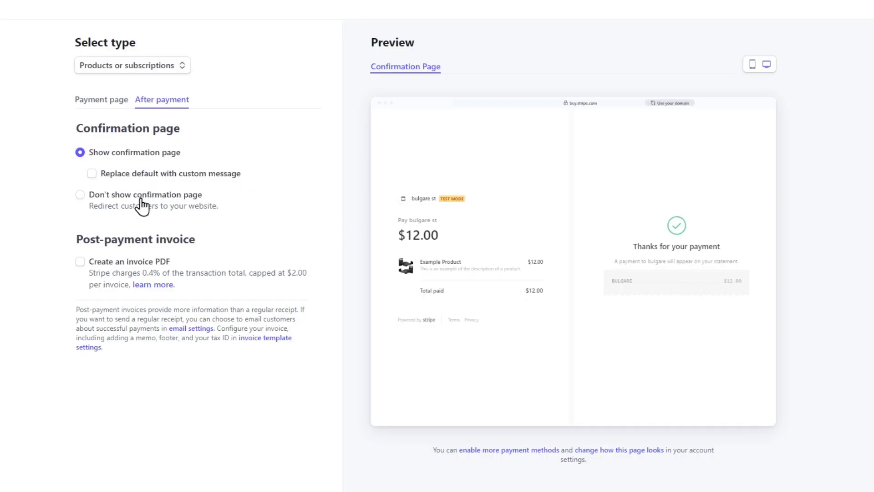
left_click(118, 264)
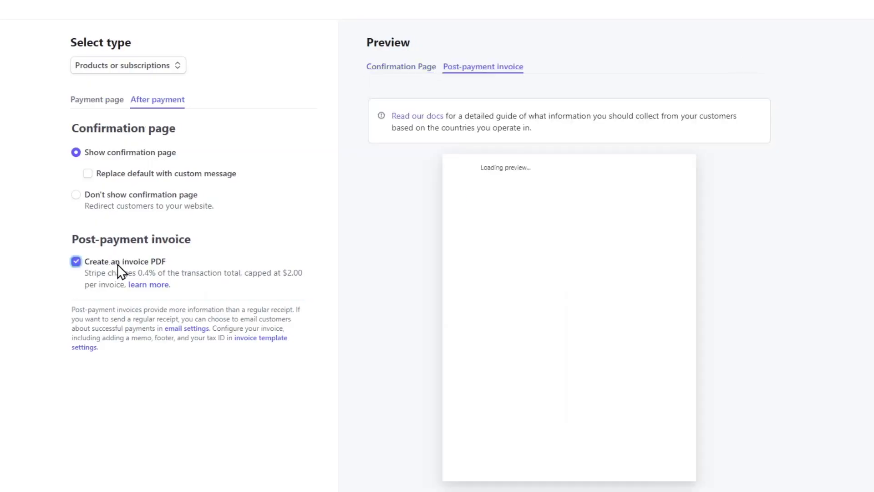
scroll(636, 366, "down", 2)
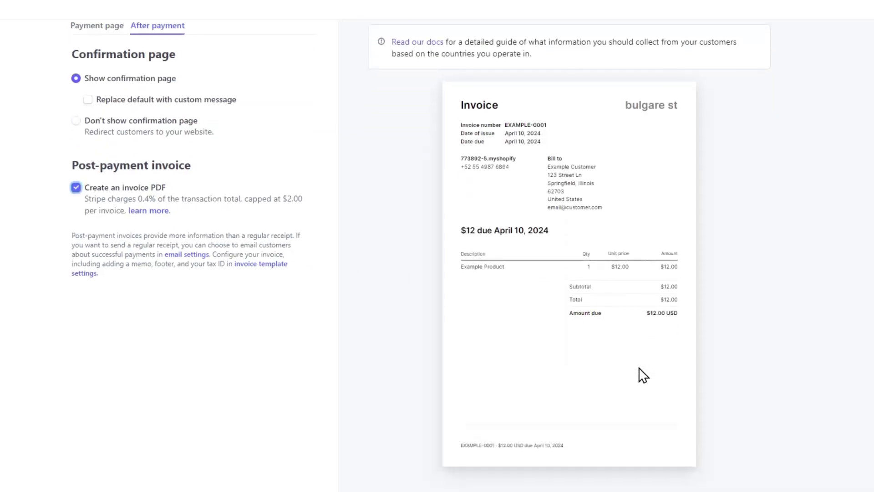
scroll(637, 375, "up", 2)
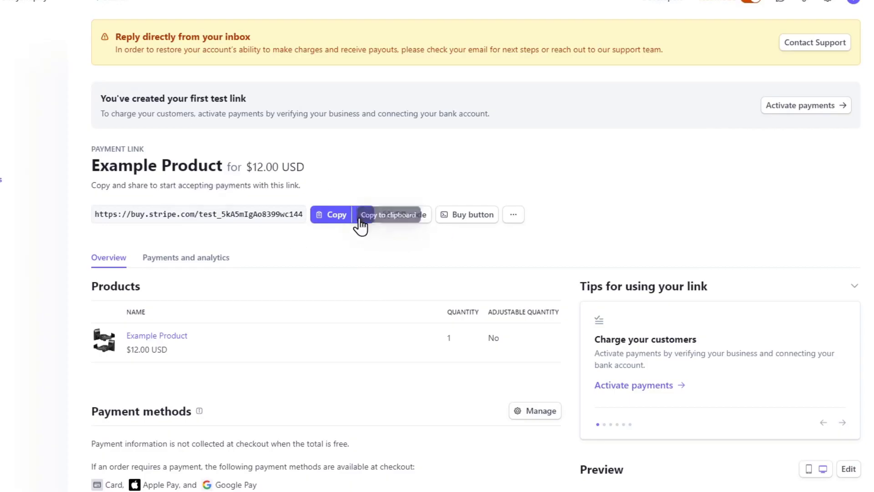
Step: Copy the Example Product payment link and open its checkout page in a new browser tab
left_click(335, 220)
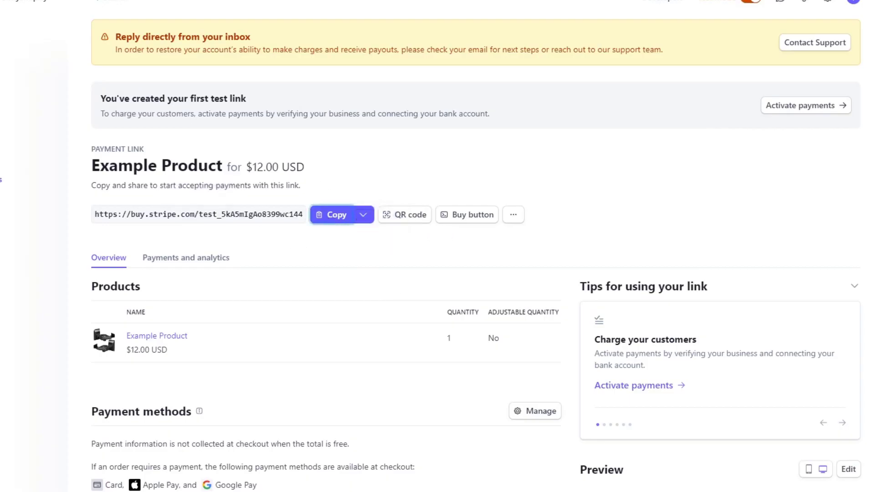
key("ctrl+t")
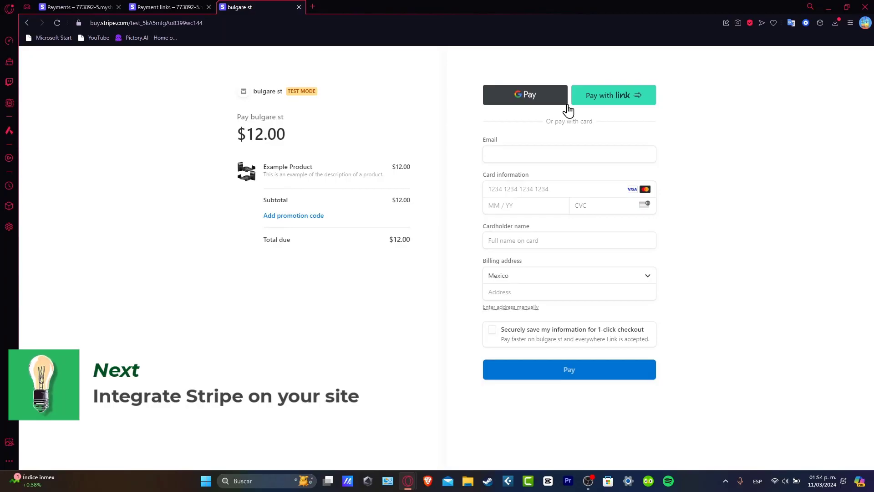
Step: Return to the Stripe dashboard and look through the customer record and the Developers, Billing and Payments pages
left_click(166, 5)
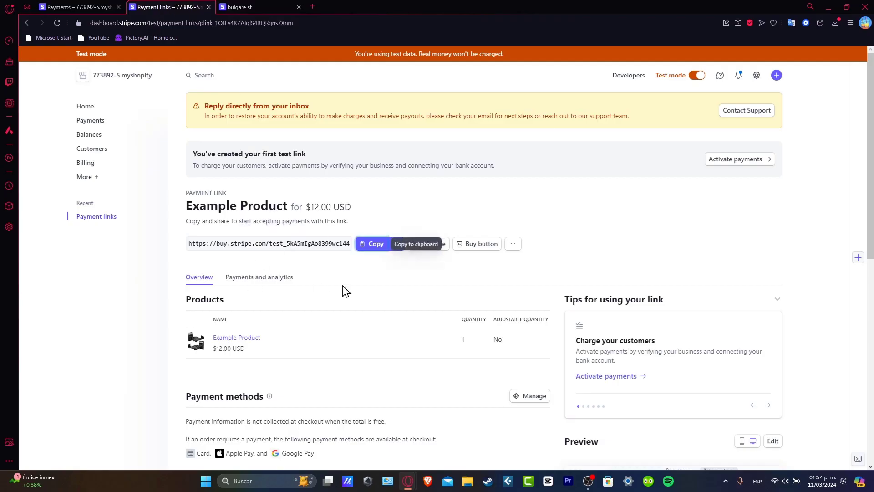
left_click(152, 160)
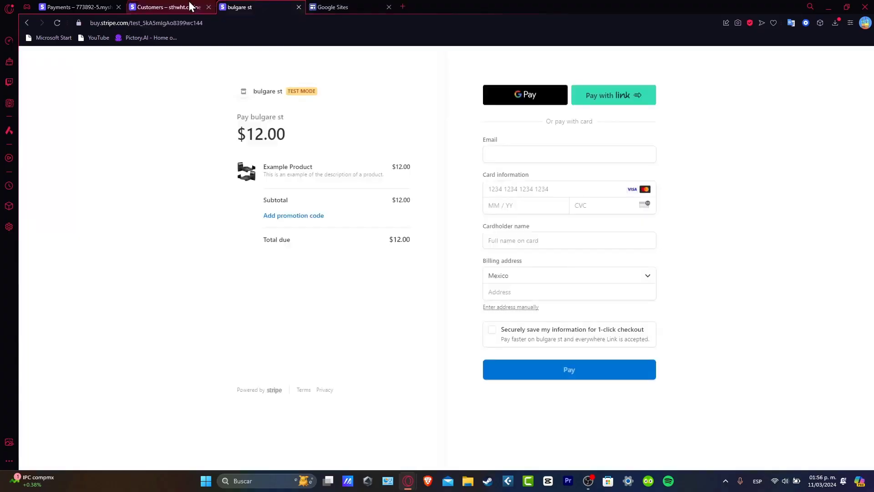
left_click(190, 7)
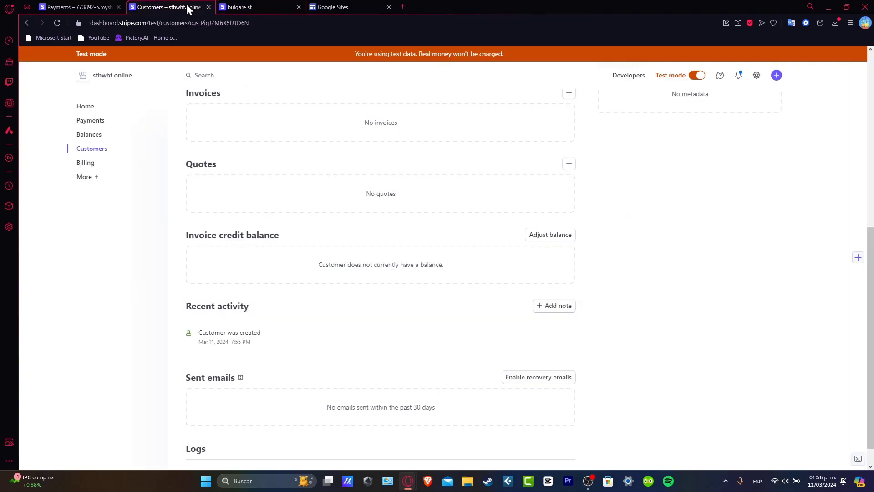
scroll(578, 137, "up", 6)
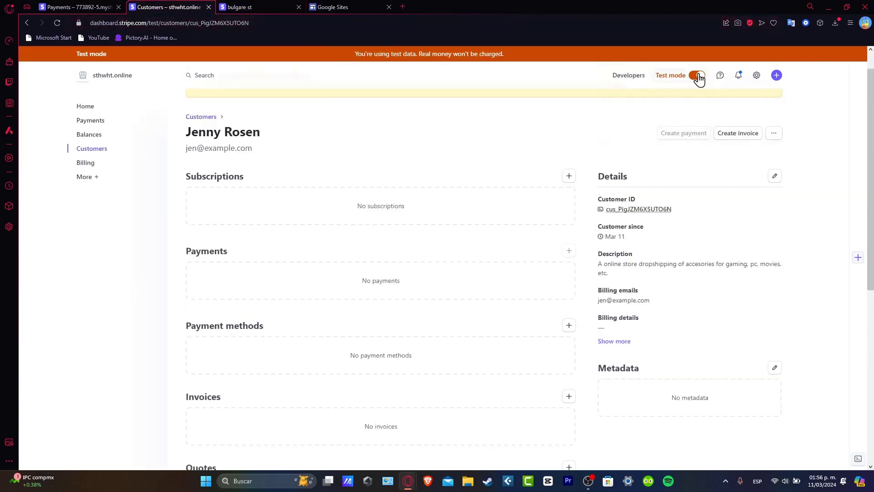
left_click(621, 81)
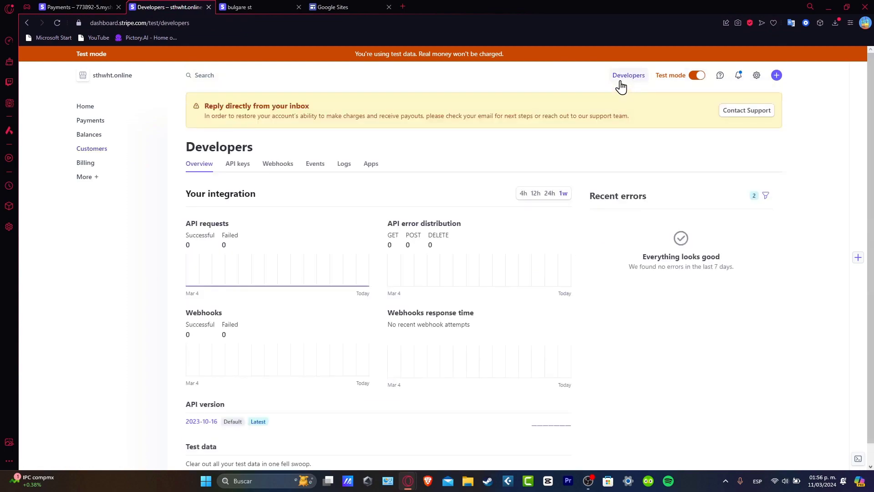
left_click(90, 166)
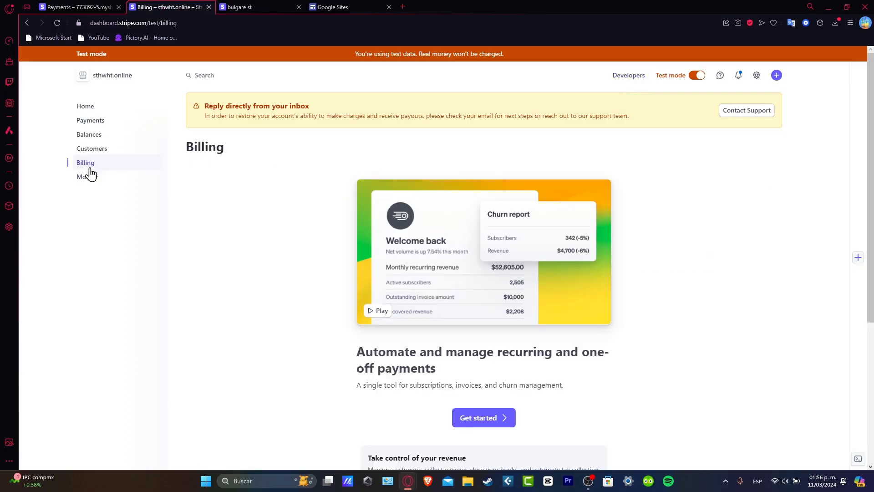
left_click(124, 130)
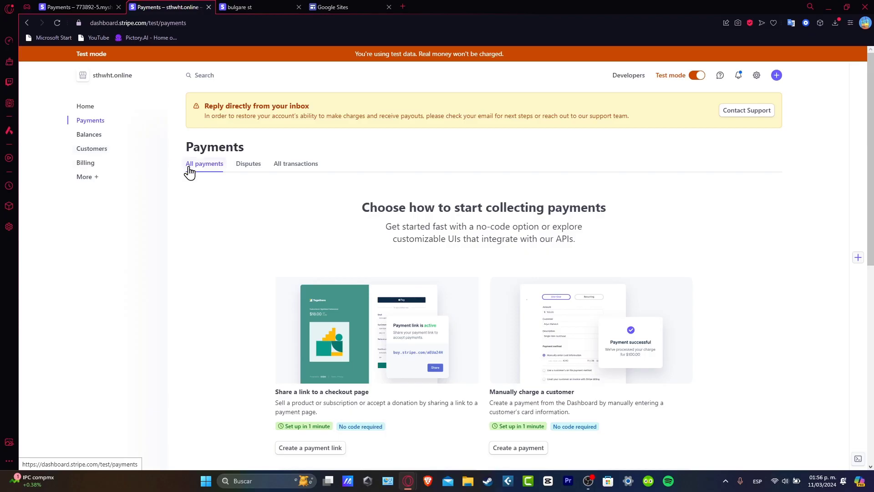
Step: Switch to Google Sites, change to the Google account that holds the existing sites, and open the orange Untitled site
left_click(339, 6)
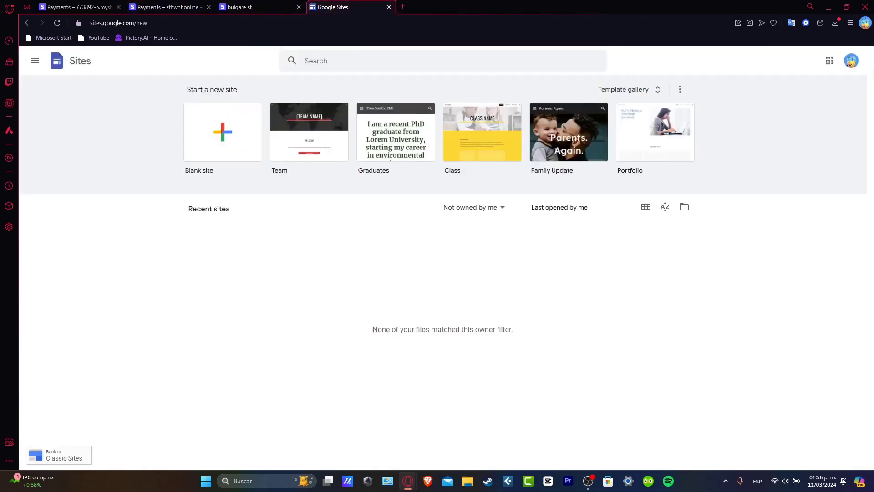
left_click(852, 63)
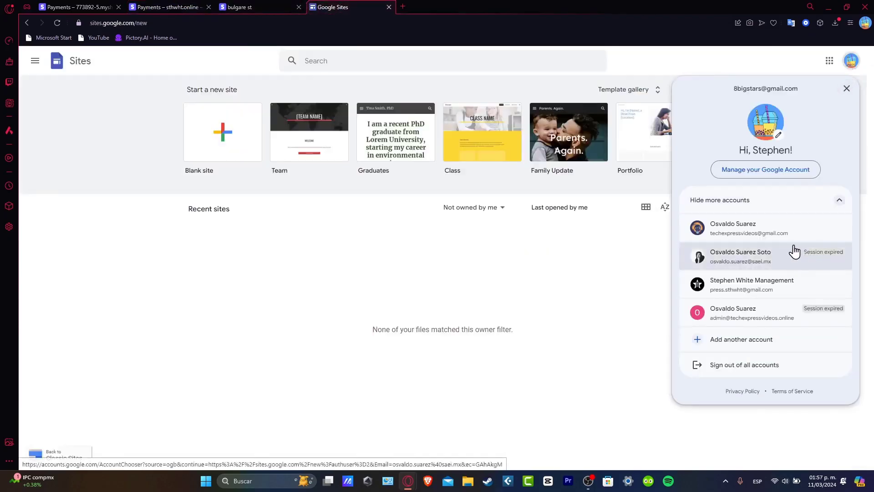
left_click(794, 251)
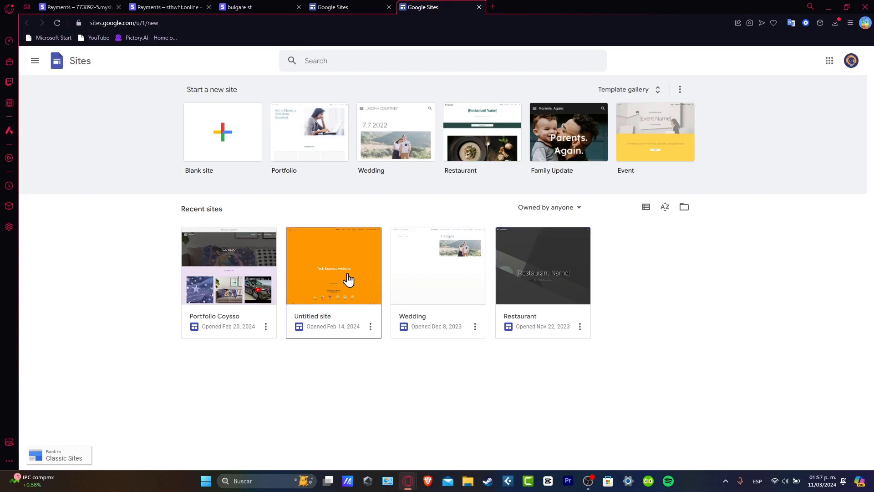
Step: View the Example Product checkout page in its browser tab and return to the Untitled site
left_click(315, 5)
left_click(285, 6)
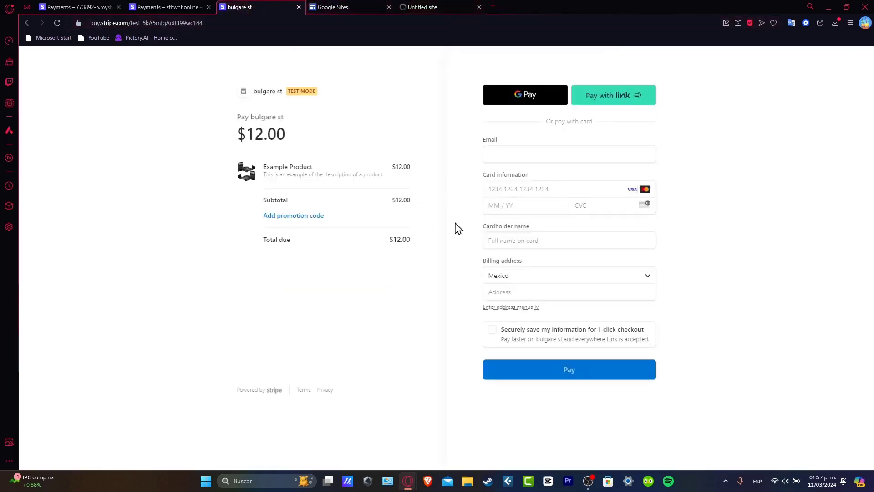
left_click(437, 3)
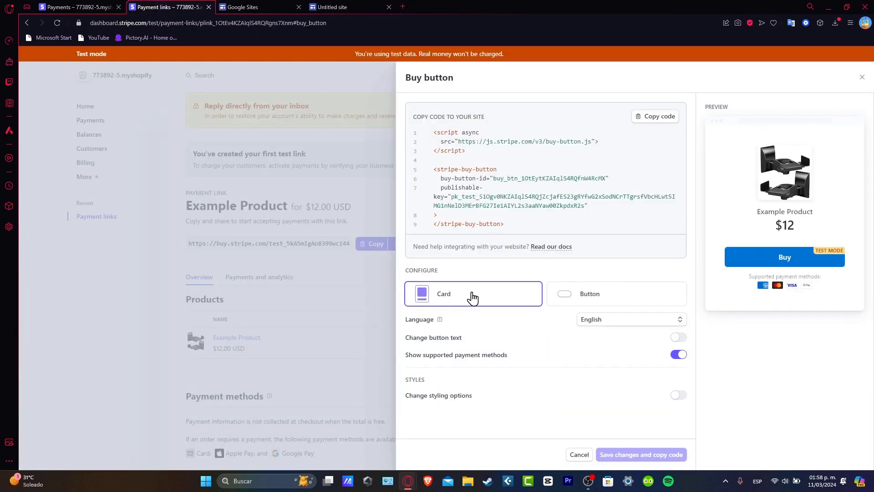
Step: Compare the Button and Card layouts of the Stripe buy button, keep Card, and copy its embed code
left_click(574, 302)
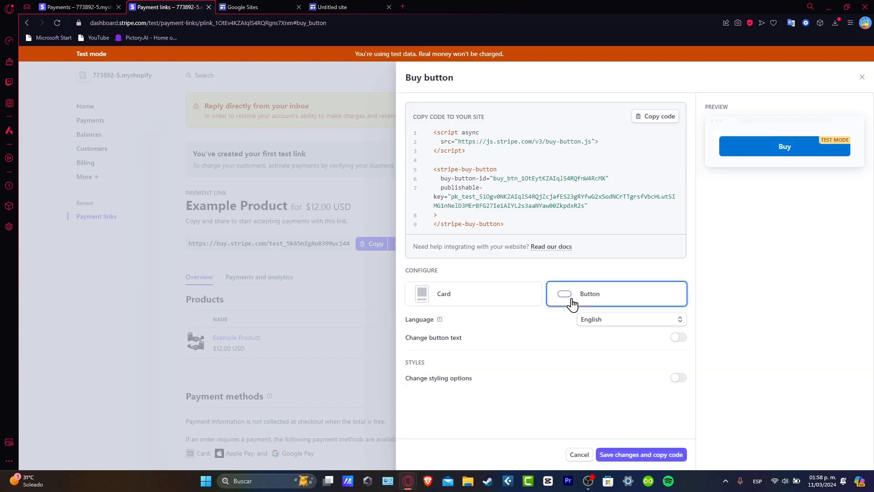
left_click(493, 303)
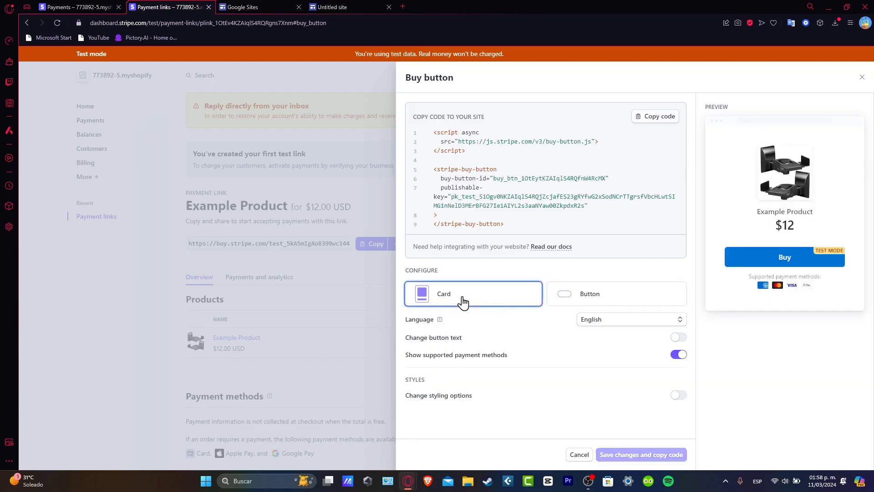
left_click(659, 117)
Step: Embed the copied buy button code below the WhatsApp button on the Untitled site and shift the product card toward the page's right half
left_click(335, 7)
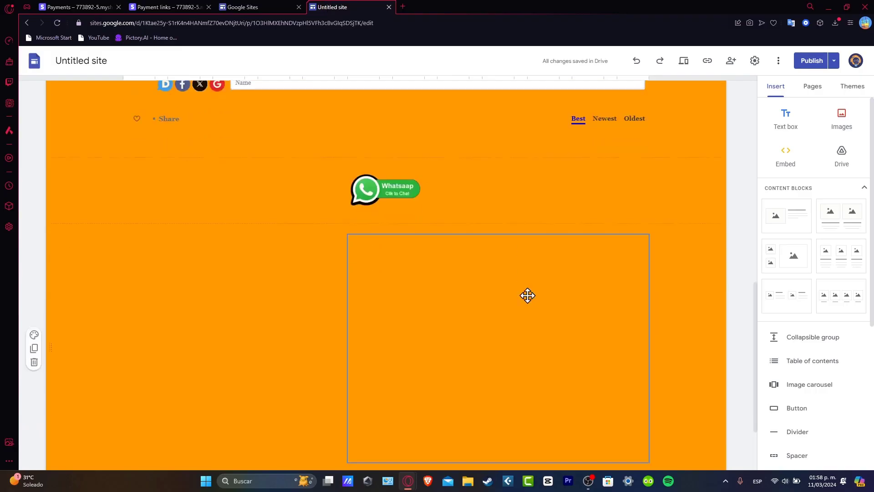
scroll(430, 414, "down", 2)
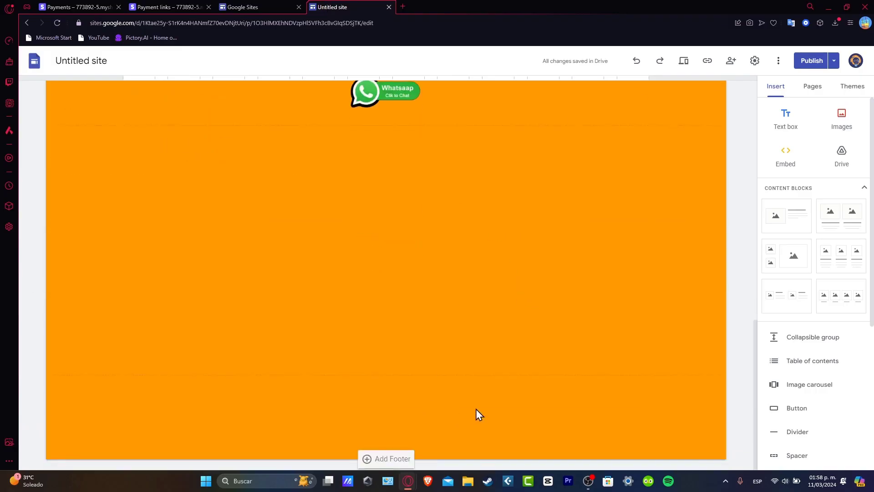
left_click(786, 157)
left_click(394, 234)
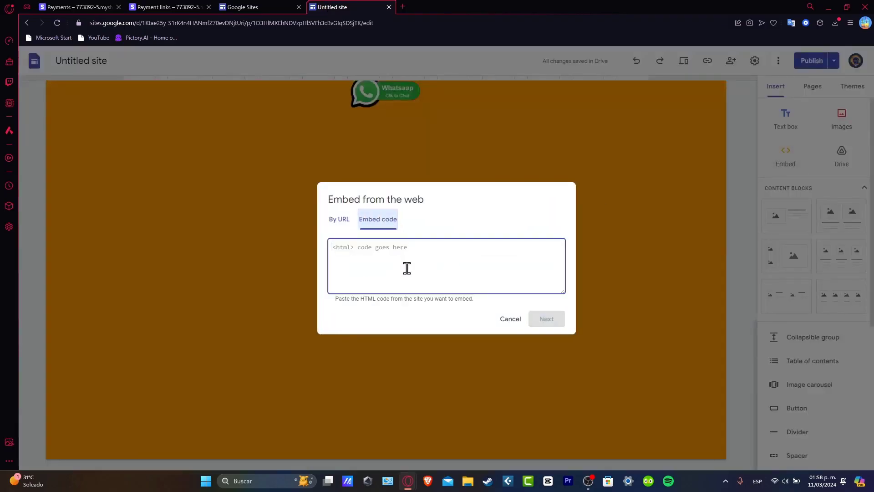
key("ctrl+v")
left_click(544, 325)
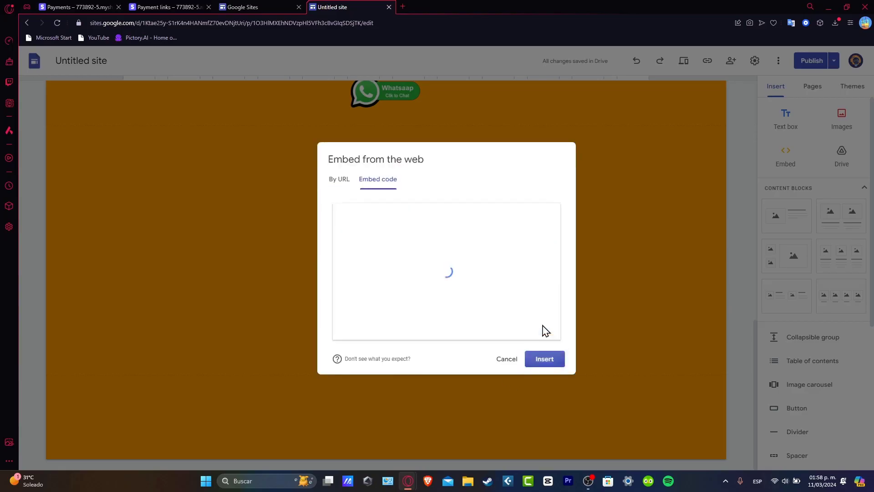
left_click(553, 360)
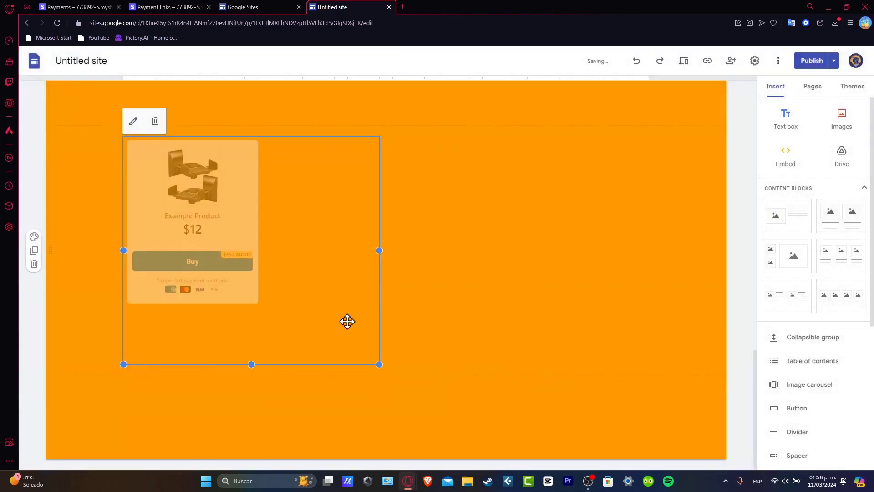
left_click_drag(323, 288, 424, 266)
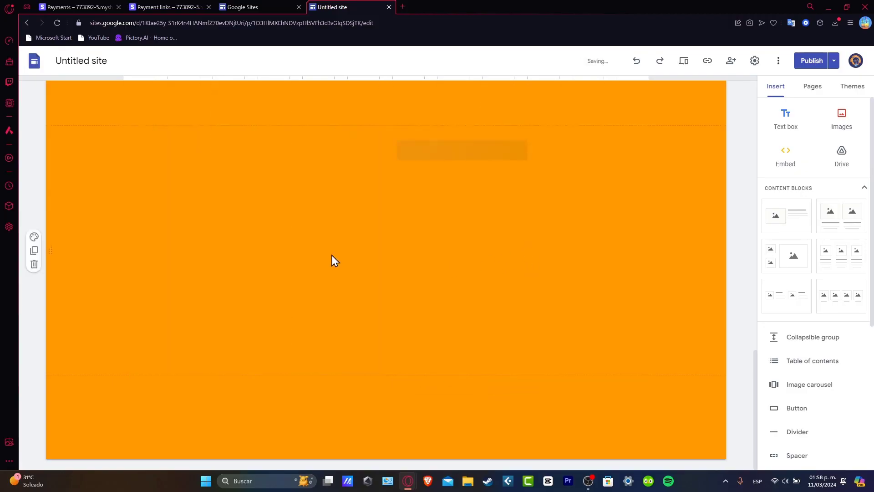
Step: Return to Stripe, close the buy button setup, and look through the Settings categories, the account list and the Home page
left_click(181, 8)
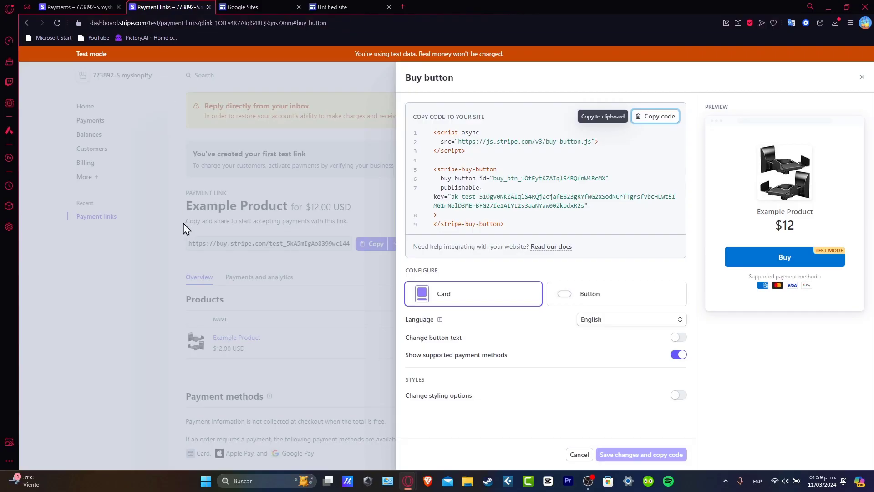
left_click(82, 395)
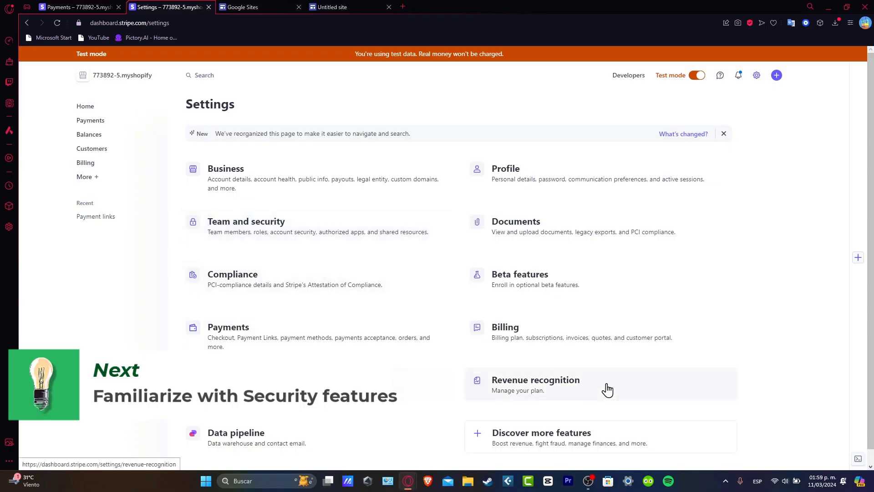
scroll(608, 392, "down", 1)
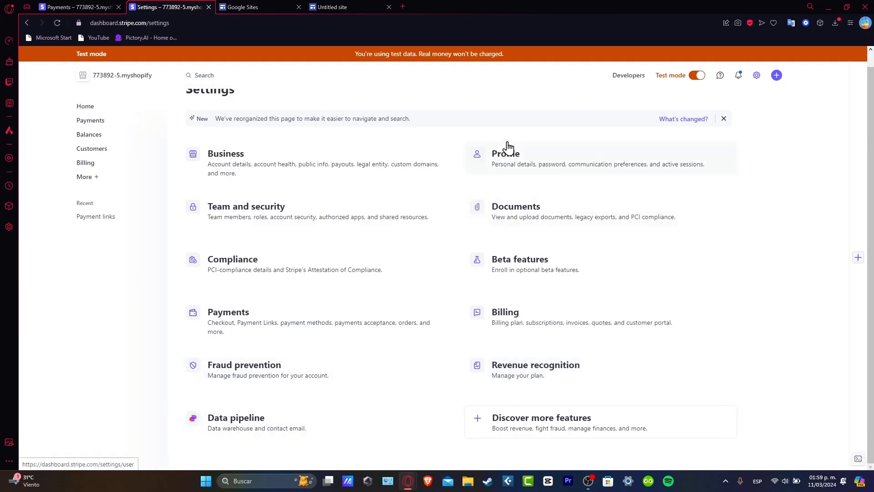
left_click(123, 77)
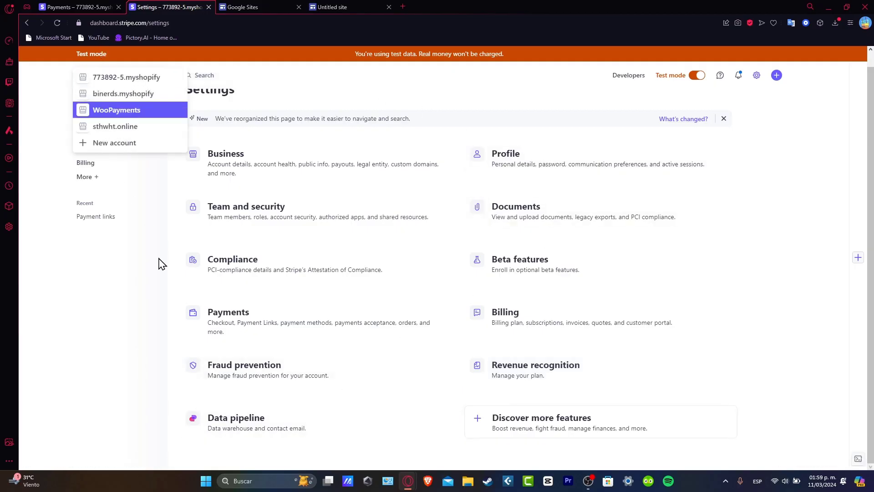
left_click(139, 114)
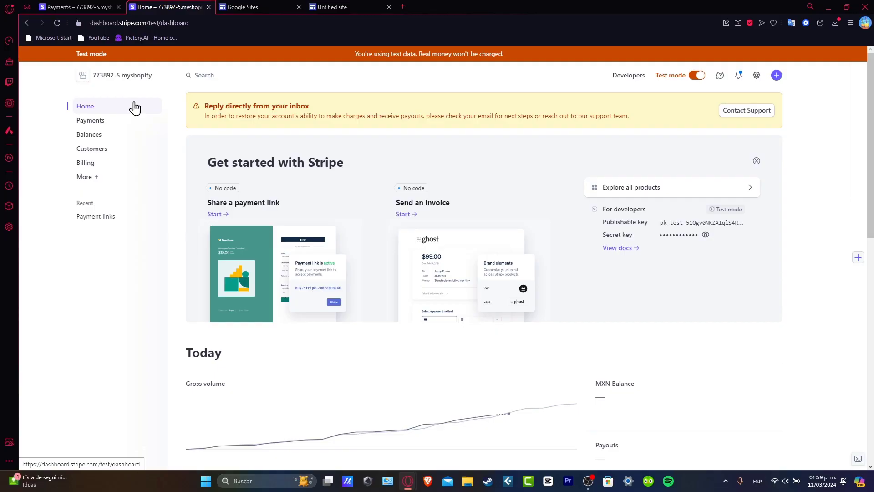
left_click(75, 7)
scroll(622, 316, "up", 6)
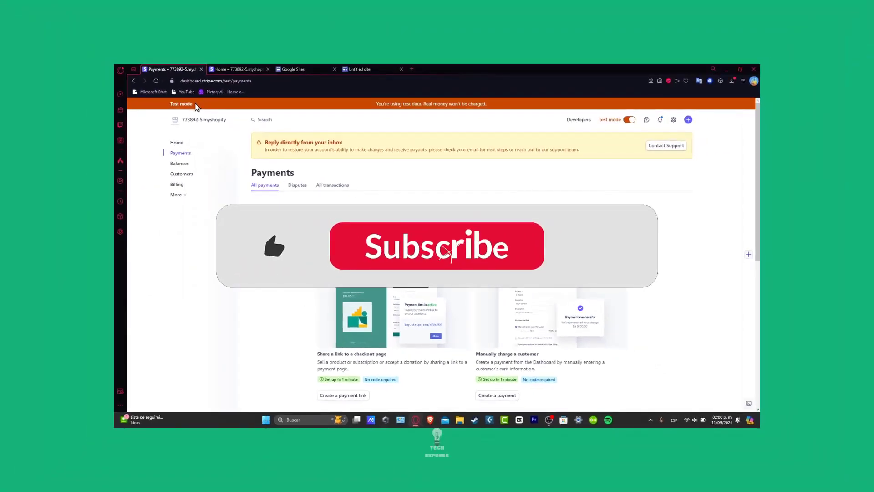
left_click(333, 69)
left_click(333, 69)
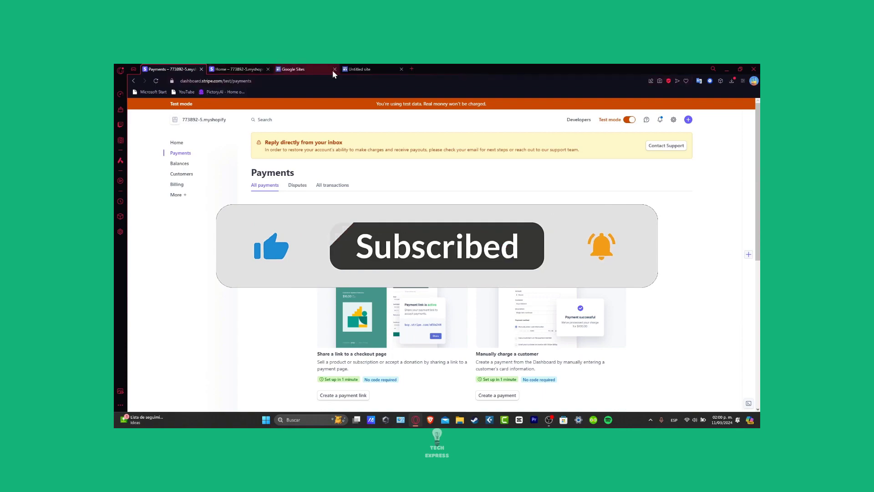